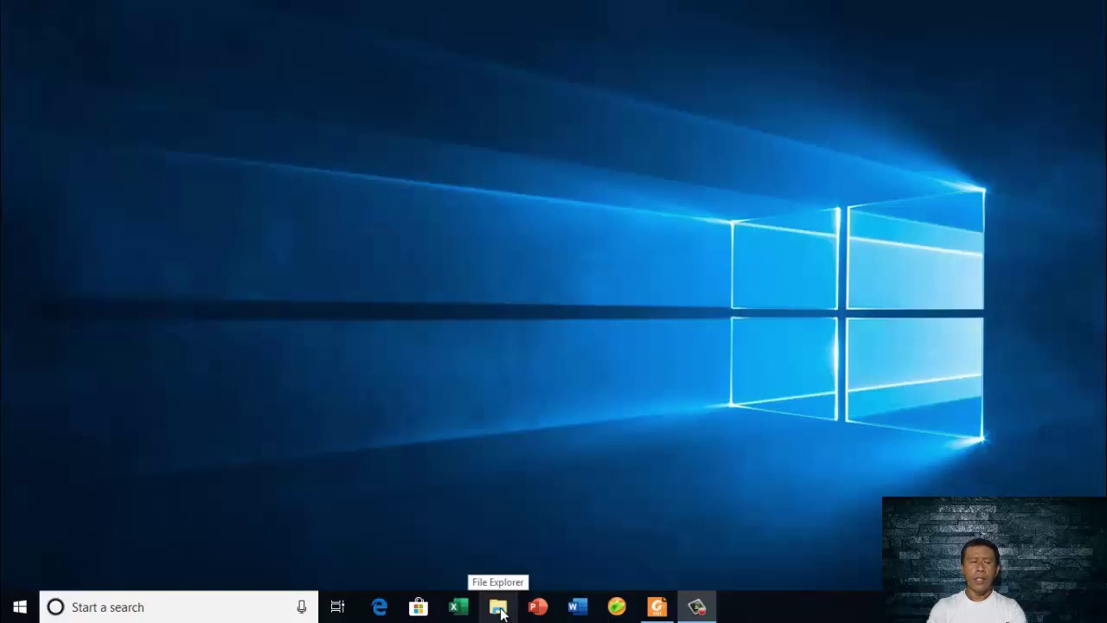
pyautogui.click(499, 608)
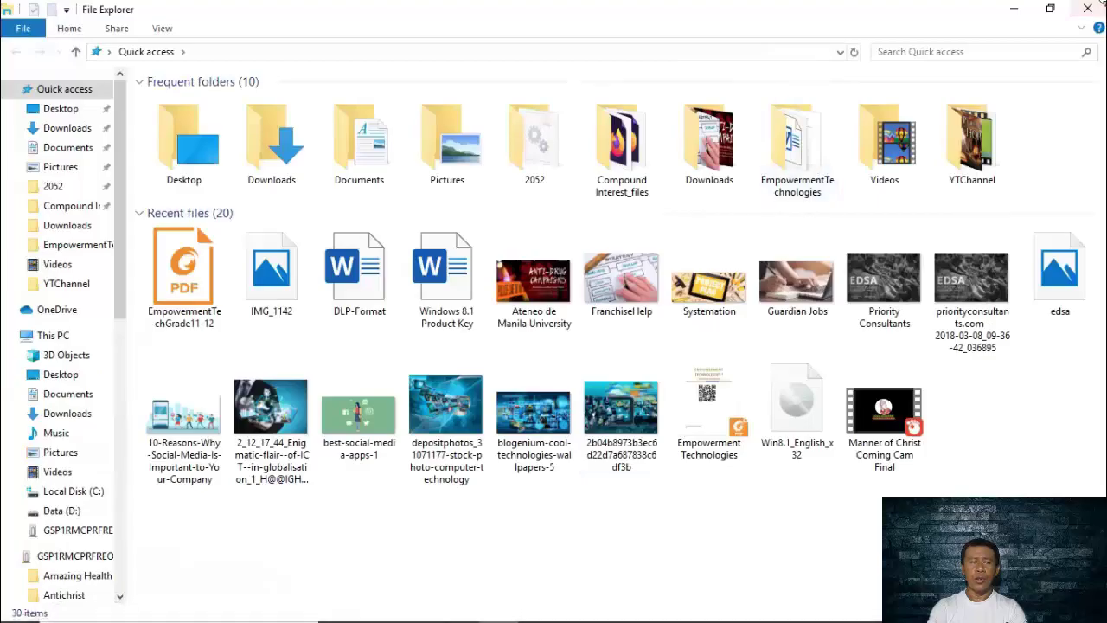
pyautogui.click(1087, 9)
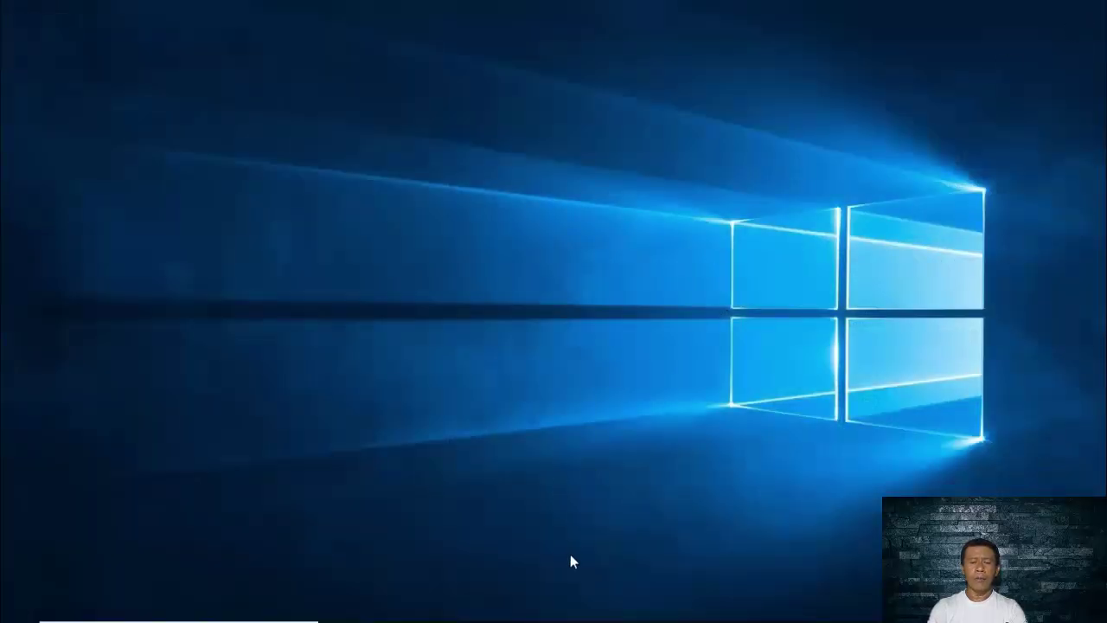
pyautogui.moveTo(694, 616)
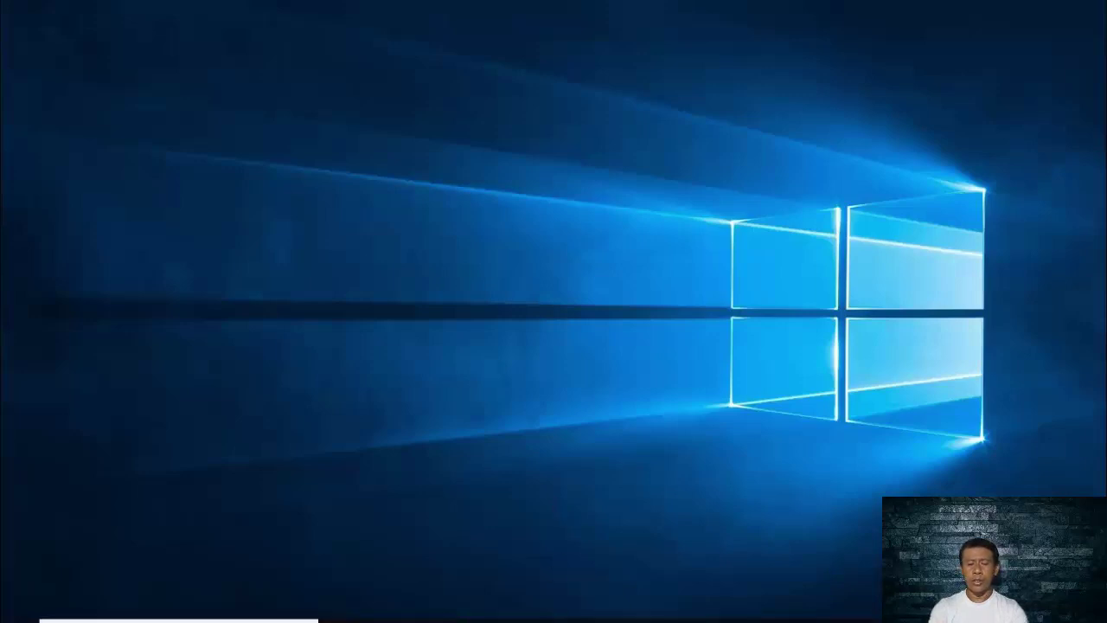
pyautogui.moveTo(544, 616)
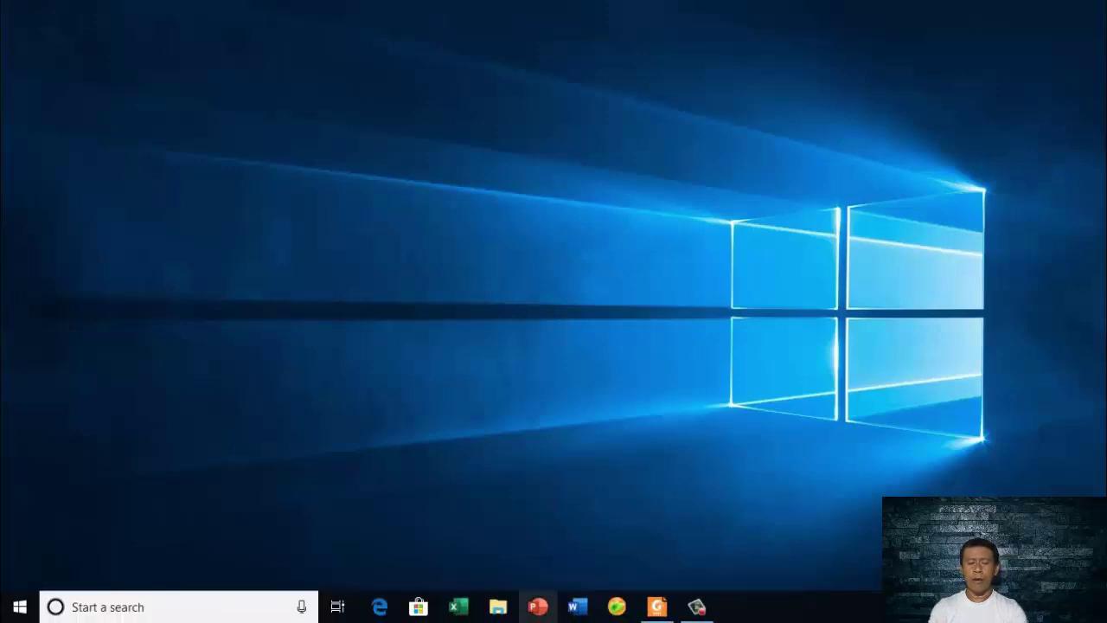
# Open the System information page through the properties of This PC in File Explorer
pyautogui.click(499, 609)
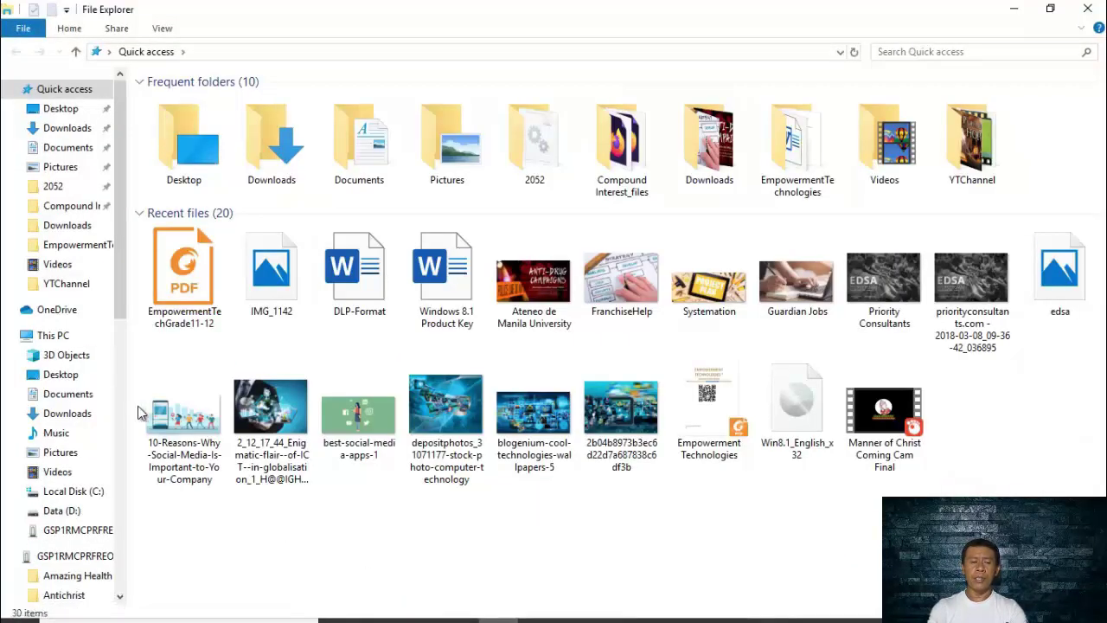
pyautogui.click(69, 341)
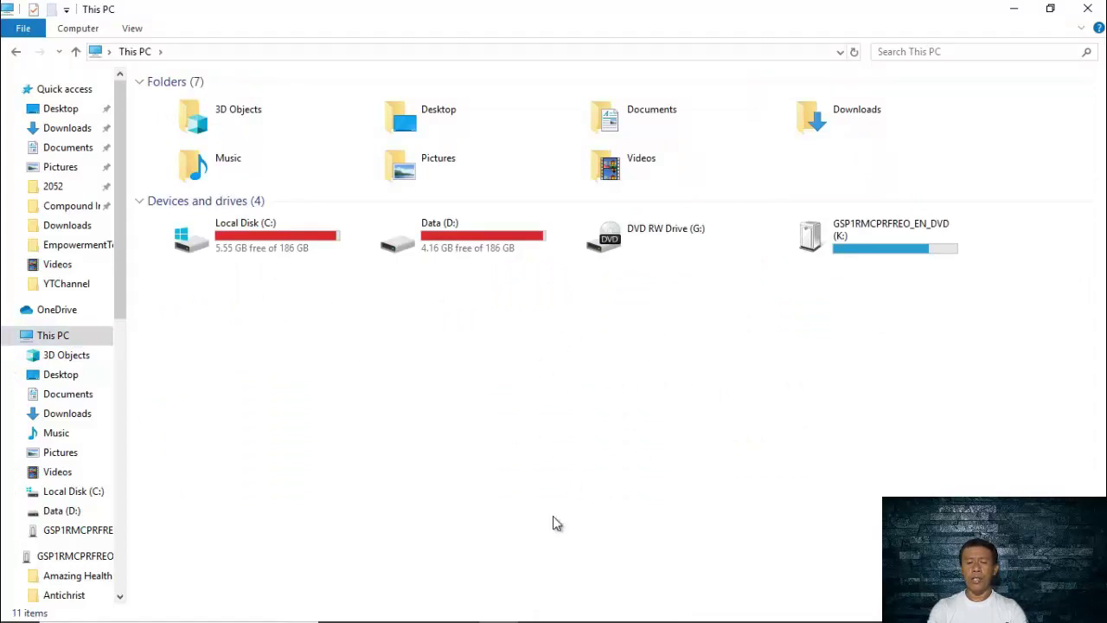
pyautogui.rightClick(562, 350)
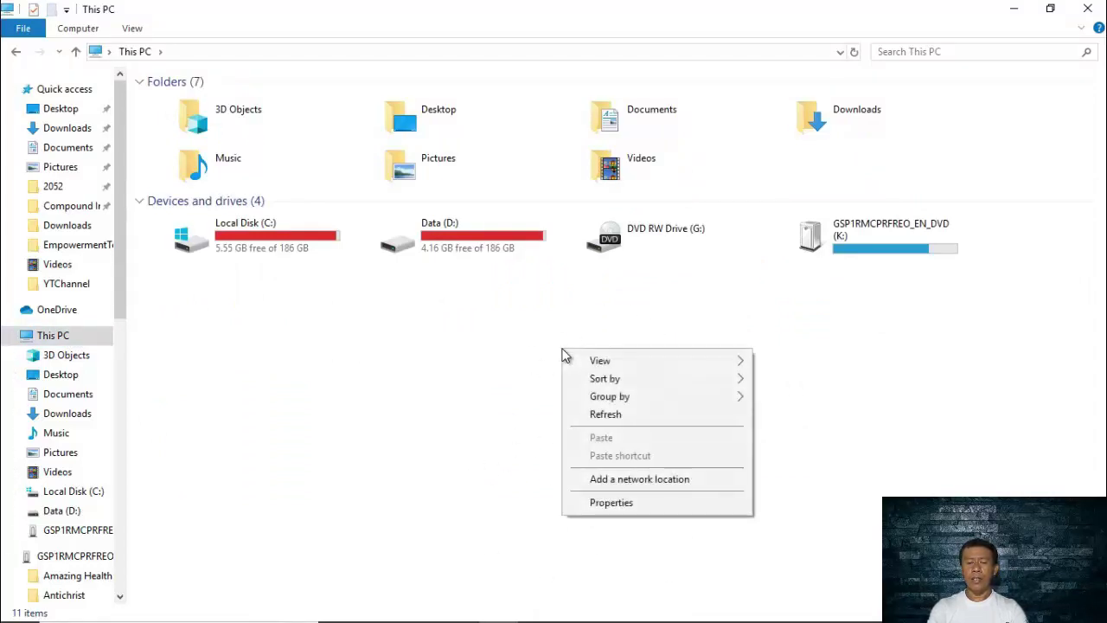
pyautogui.click(616, 505)
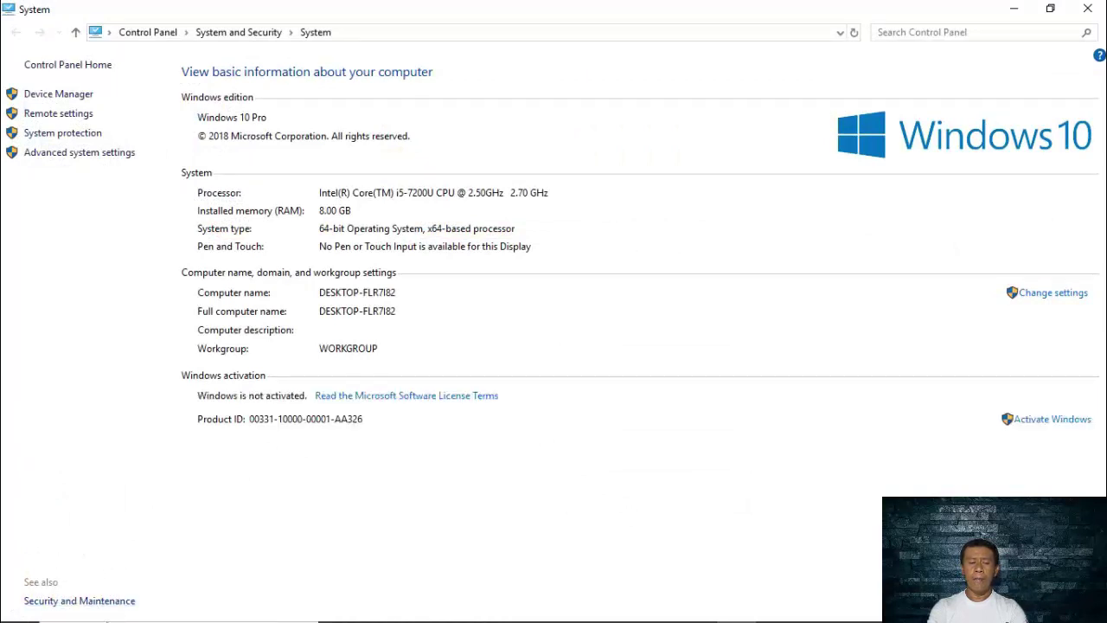
# View the User Account Control settings through Security and Maintenance, and close all open windows
pyautogui.moveTo(90, 583)
pyautogui.click(86, 600)
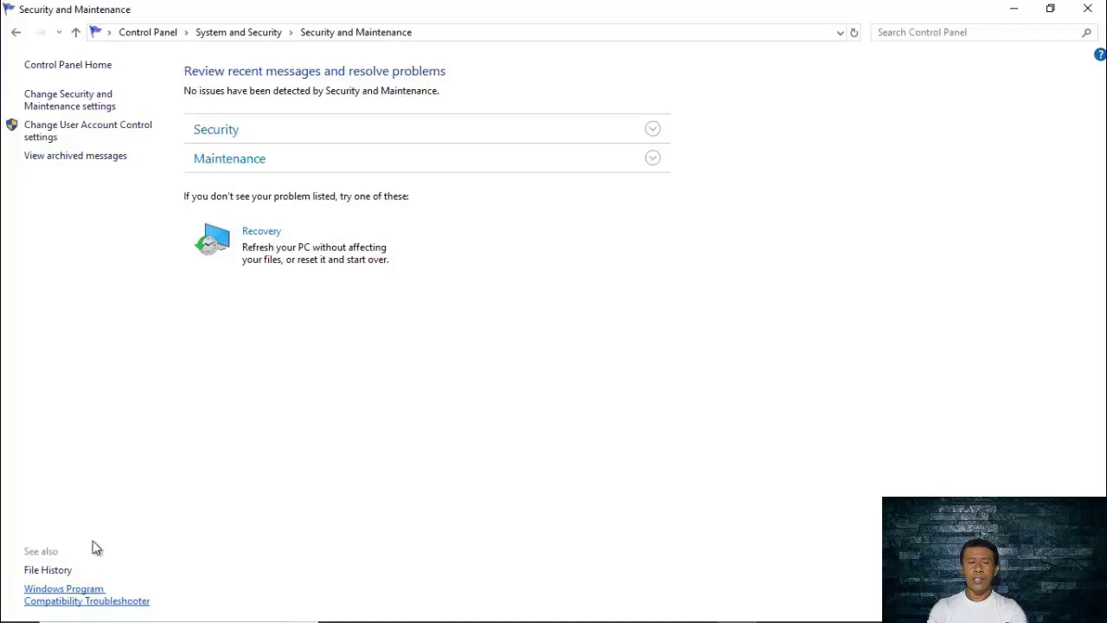
pyautogui.click(56, 134)
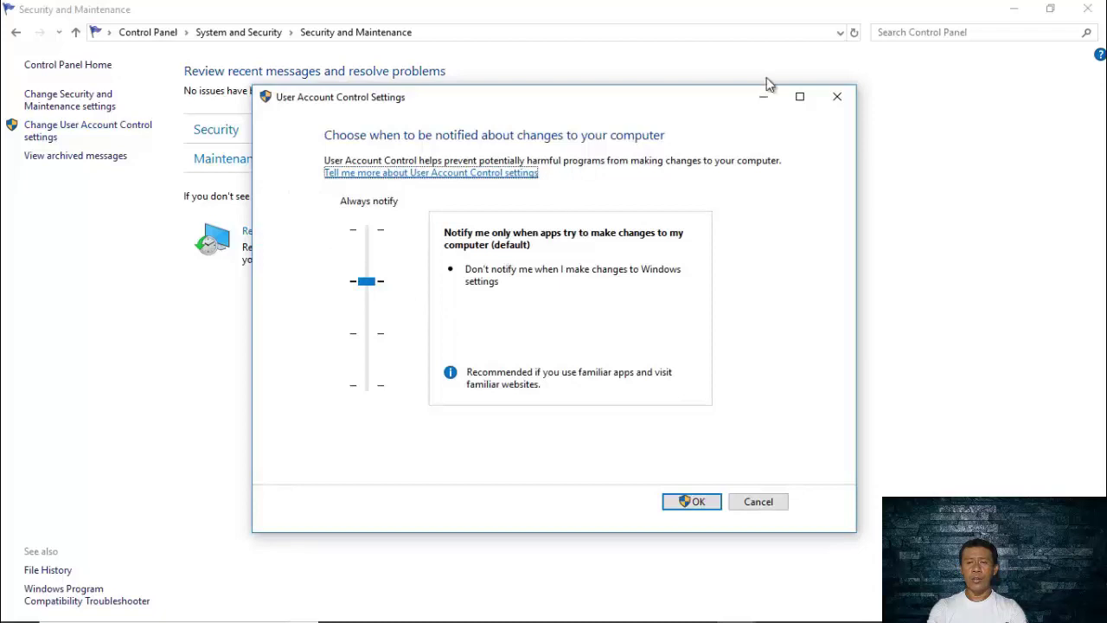
pyautogui.click(839, 101)
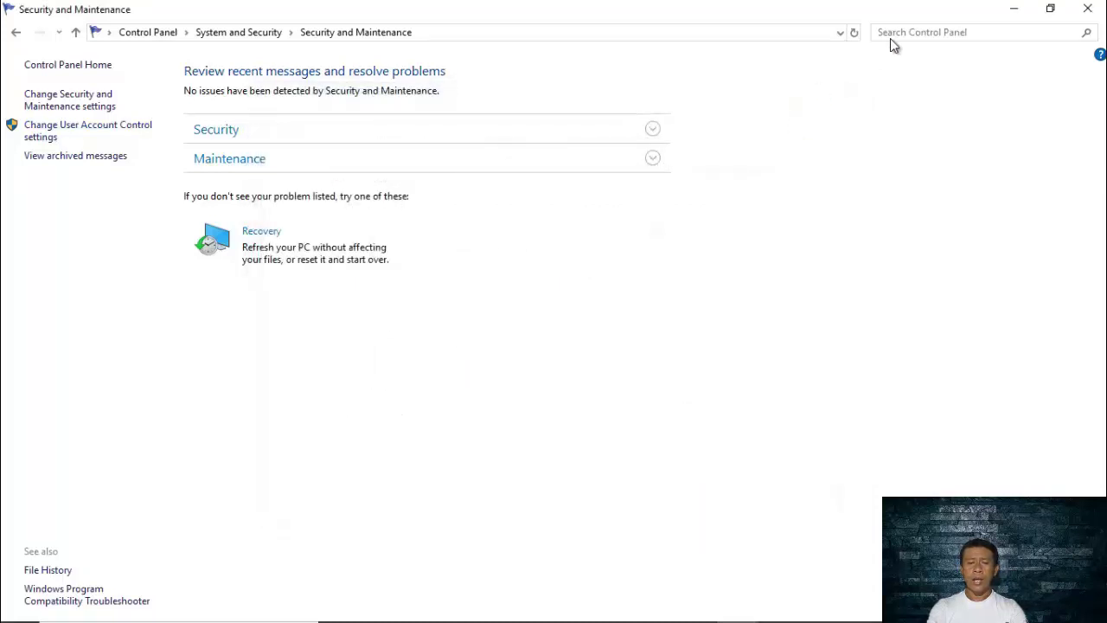
pyautogui.click(1089, 14)
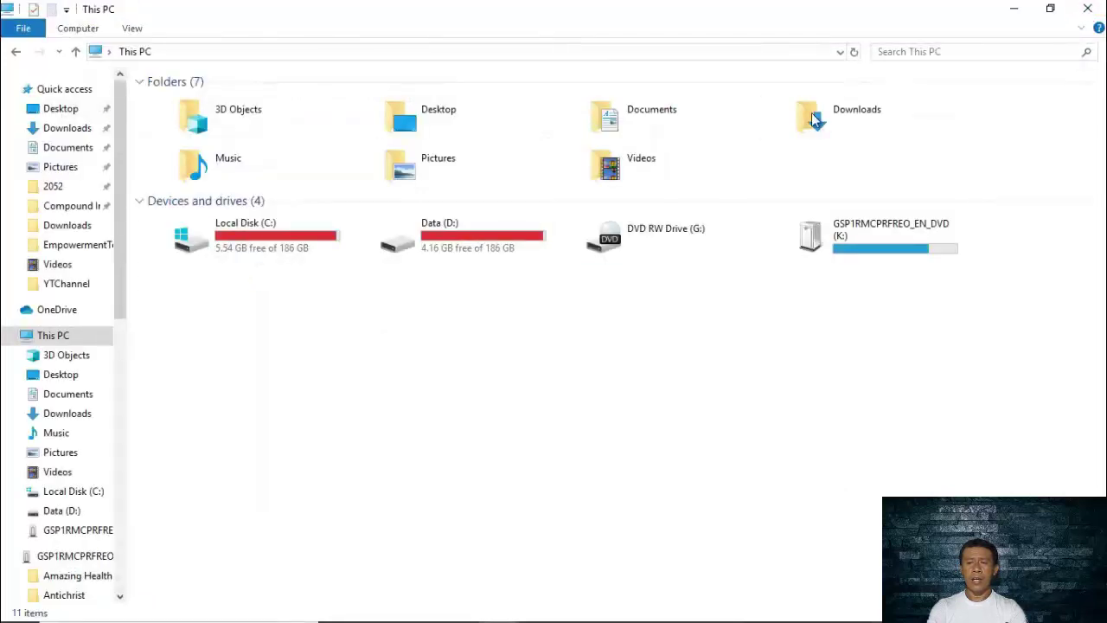
pyautogui.click(1088, 11)
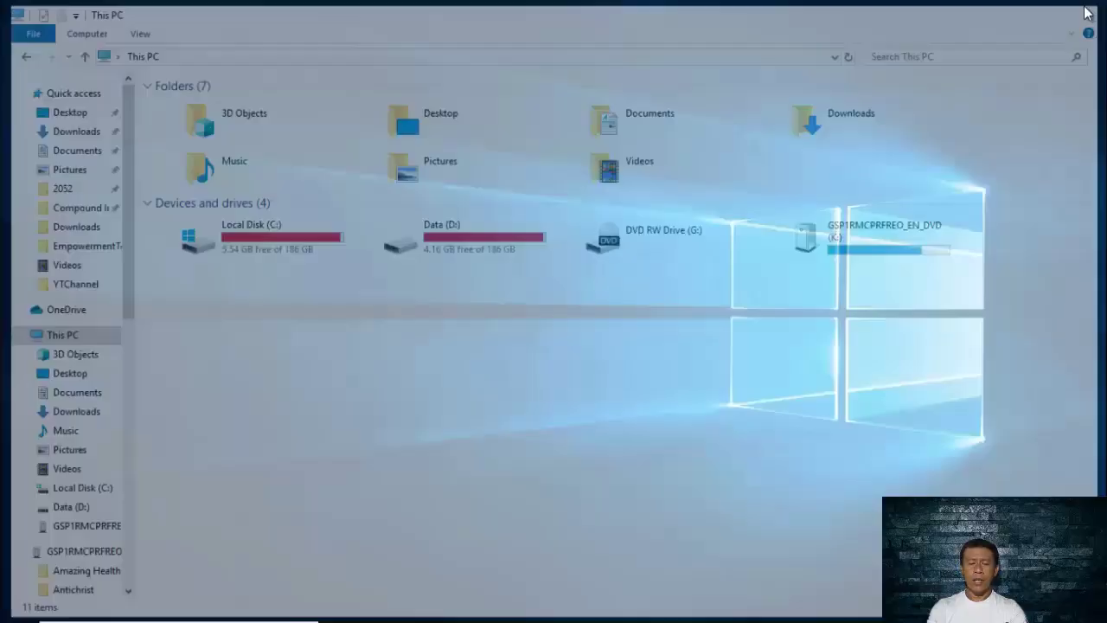
# Search Windows for Control Panel and open it
pyautogui.click(202, 615)
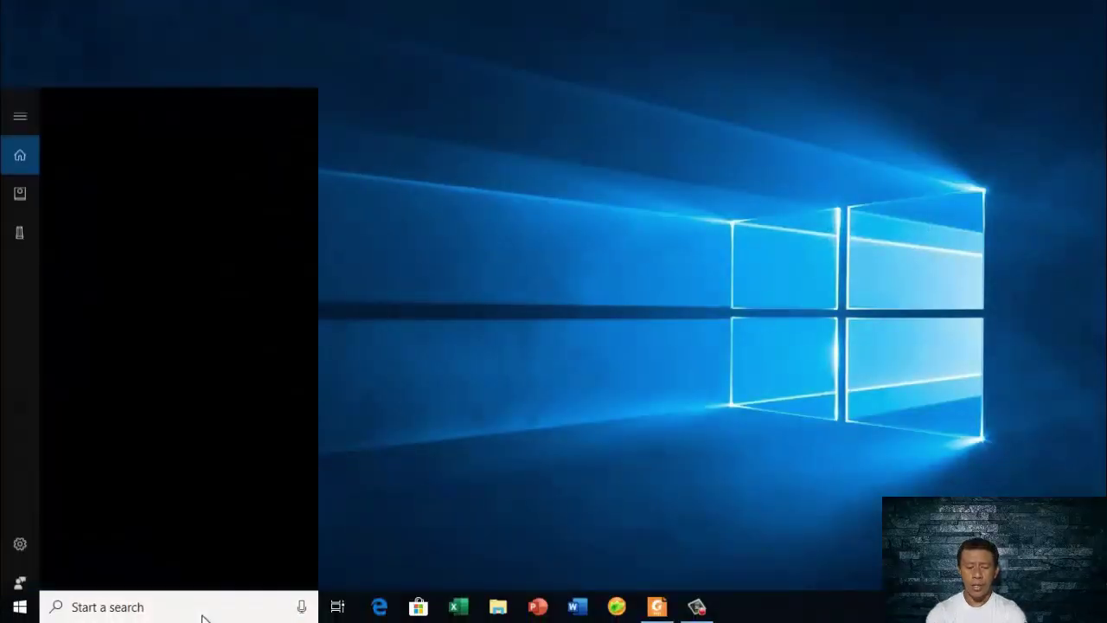
pyautogui.write('C')
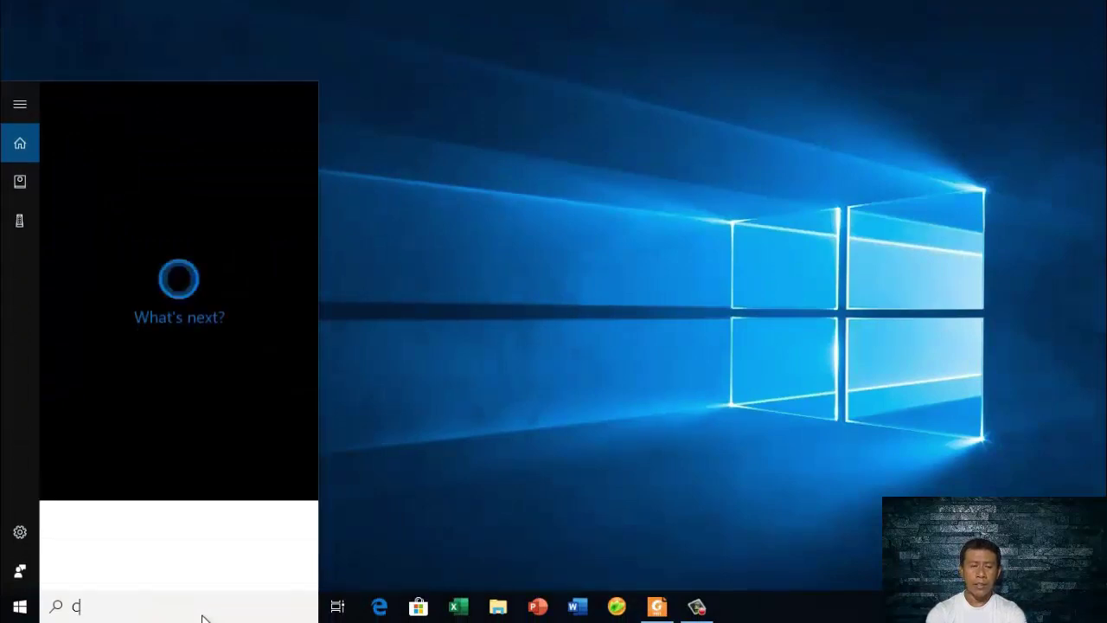
pyautogui.write('ONTROL PANE')
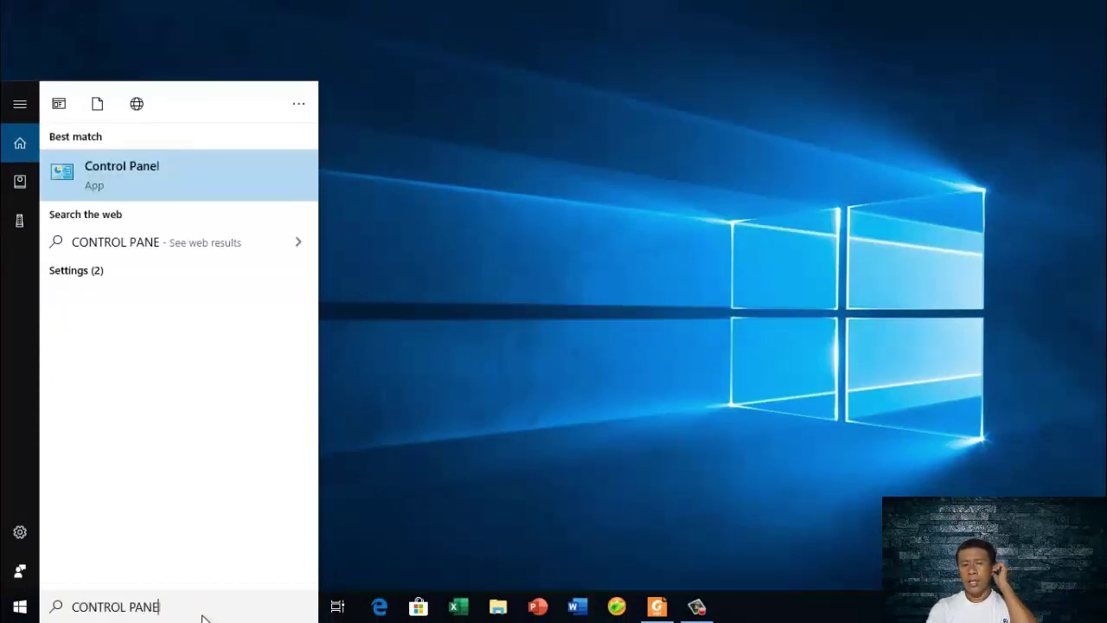
pyautogui.press('Return')
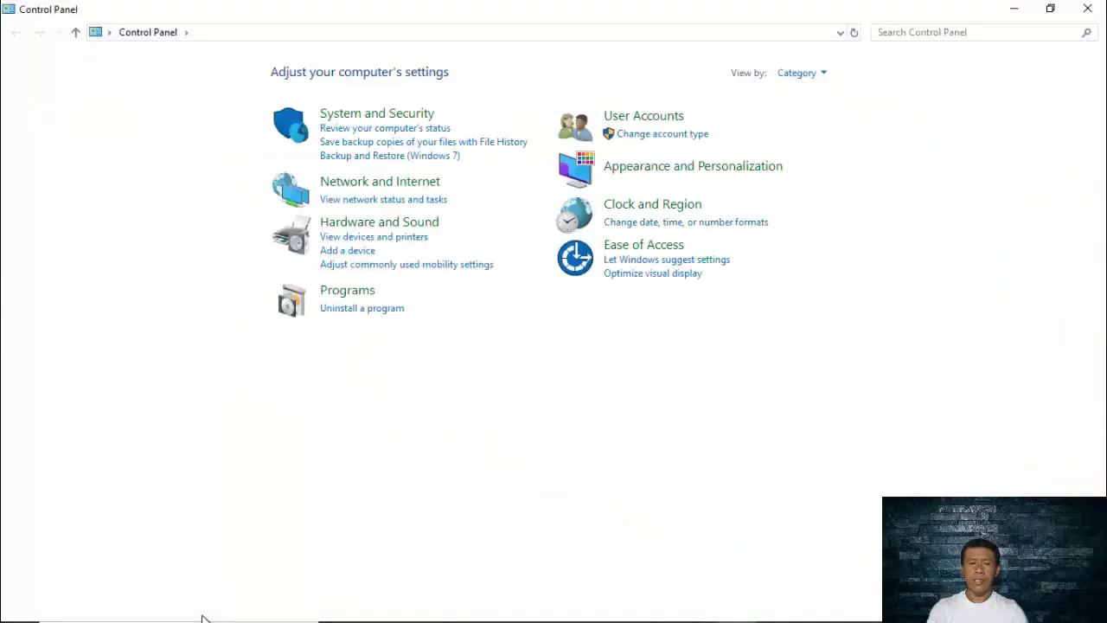
# Open the User Account Control settings from Security and Maintenance in the System and Security category
pyautogui.click(372, 116)
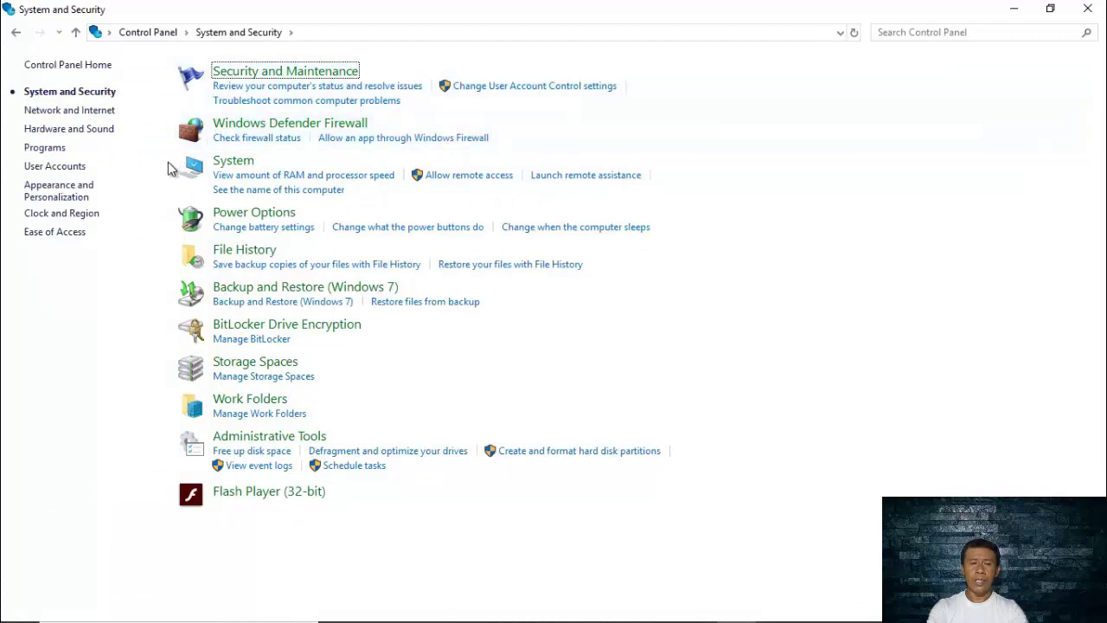
pyautogui.click(286, 76)
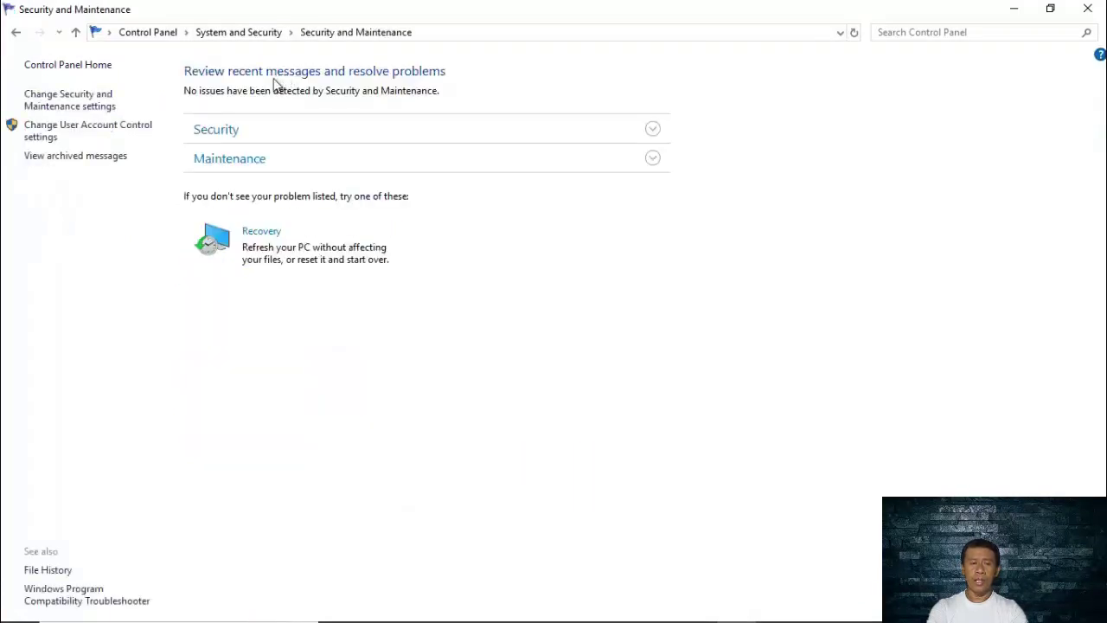
pyautogui.click(107, 135)
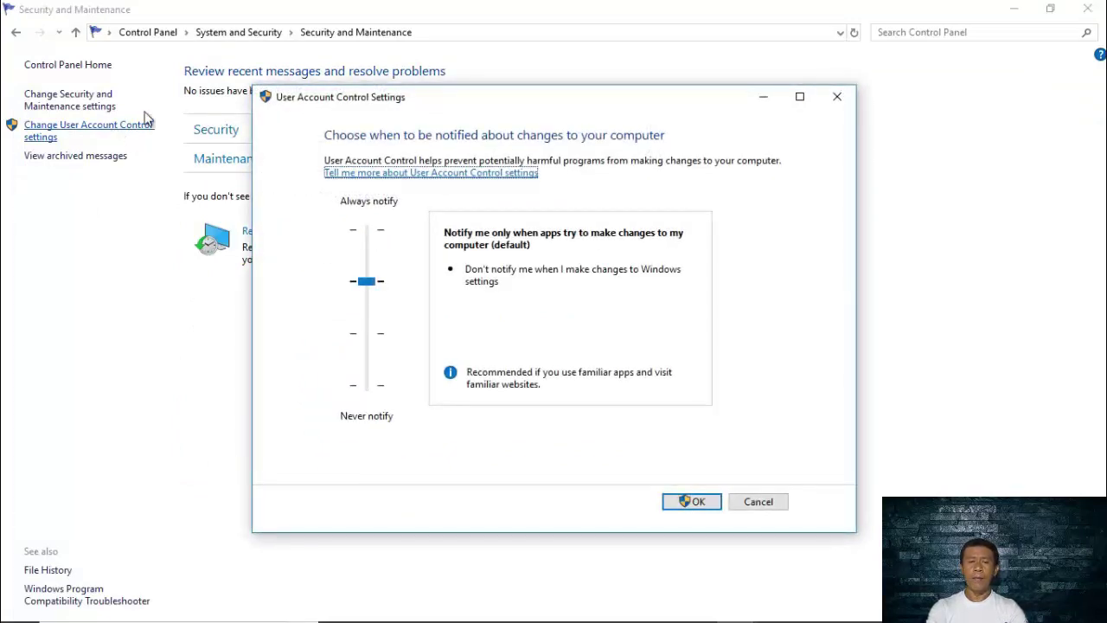
pyautogui.click(832, 100)
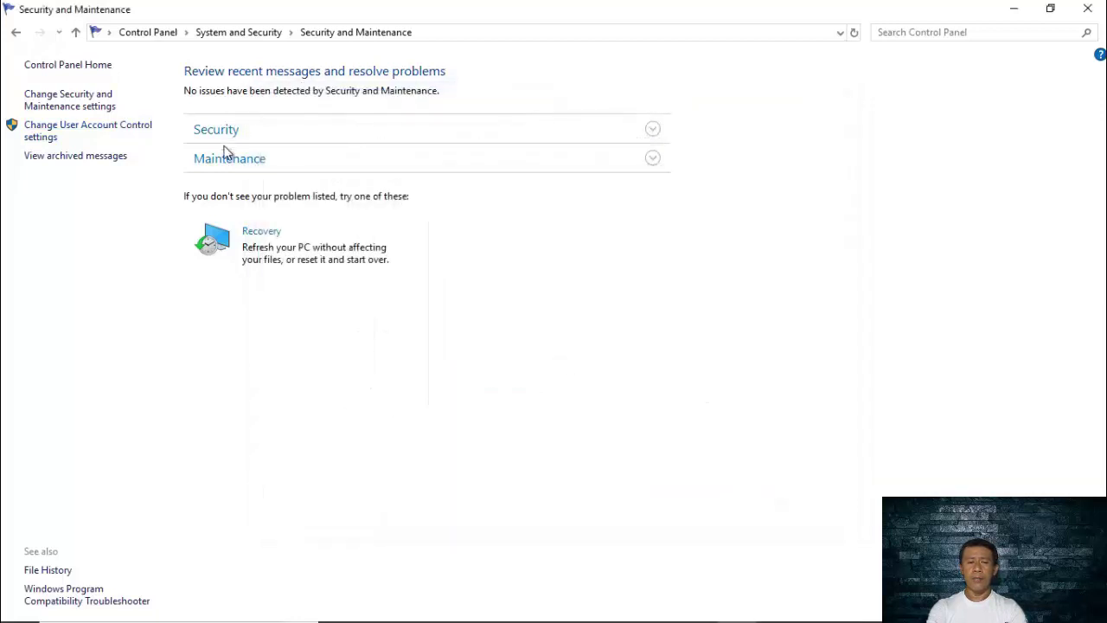
pyautogui.click(75, 136)
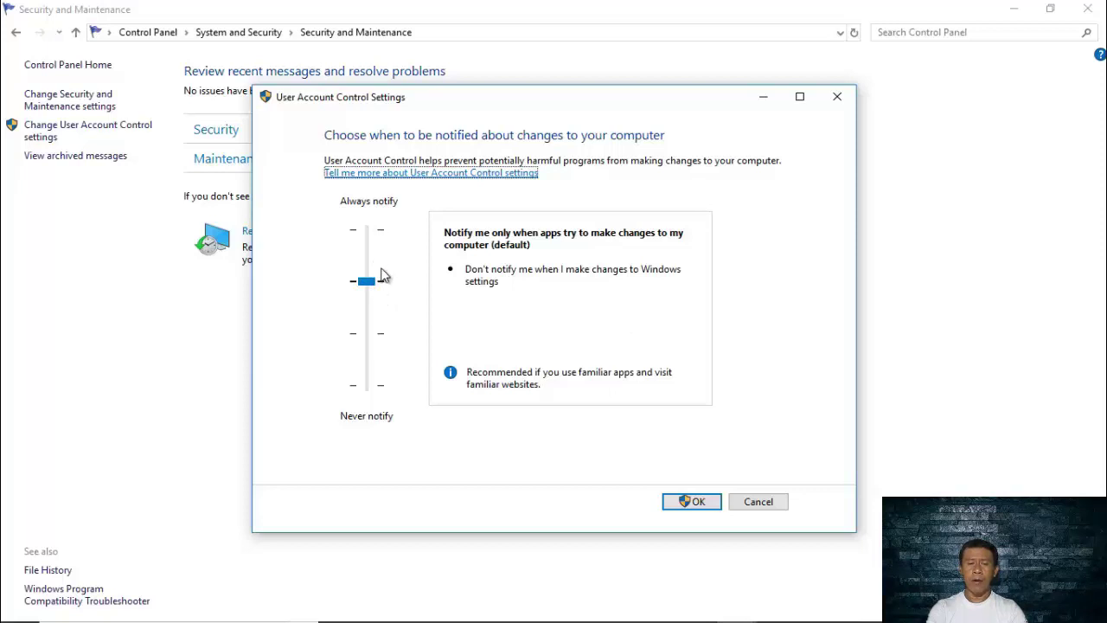
# Set the notification level to Always notify, and lower it one level at a time to Never notify
pyautogui.moveTo(368, 280); pyautogui.dragTo(374, 256)
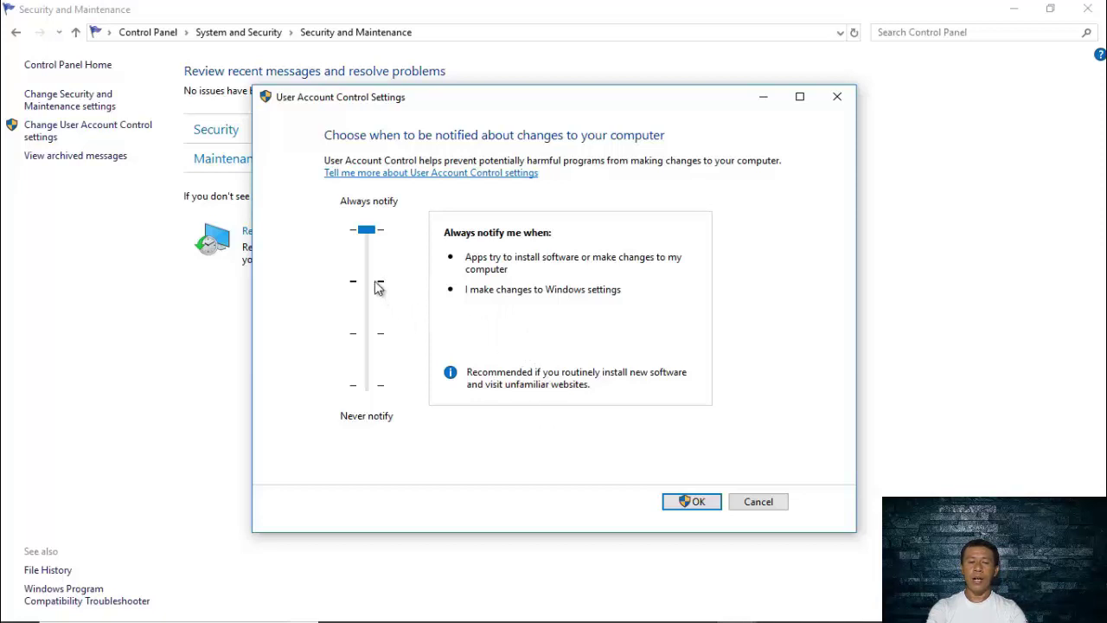
pyautogui.moveTo(369, 235); pyautogui.dragTo(370, 282)
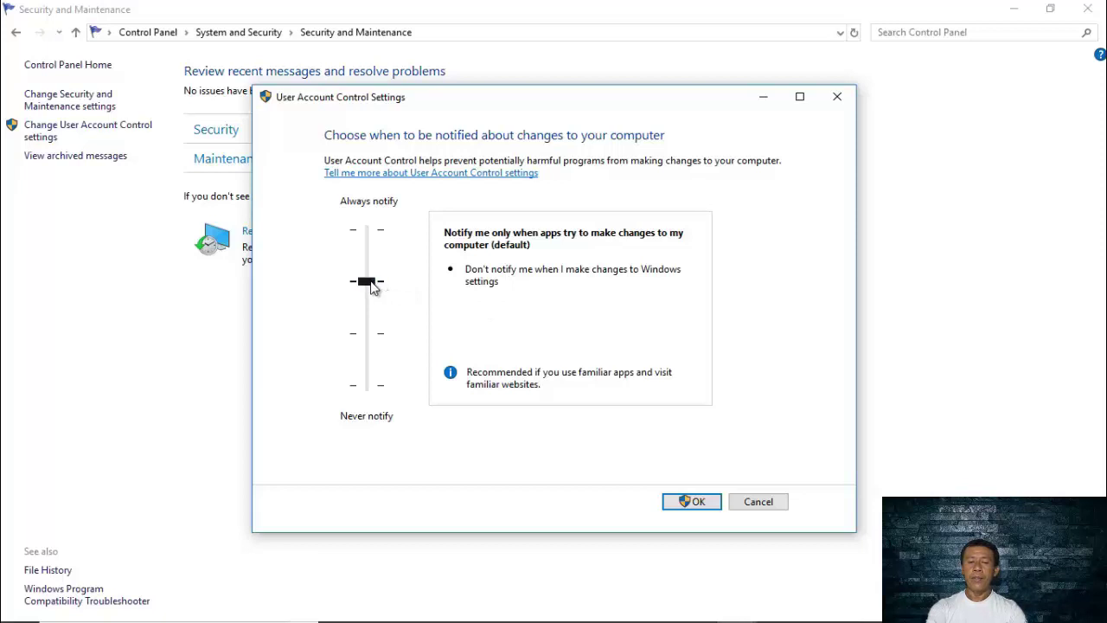
pyautogui.moveTo(372, 288); pyautogui.dragTo(374, 330)
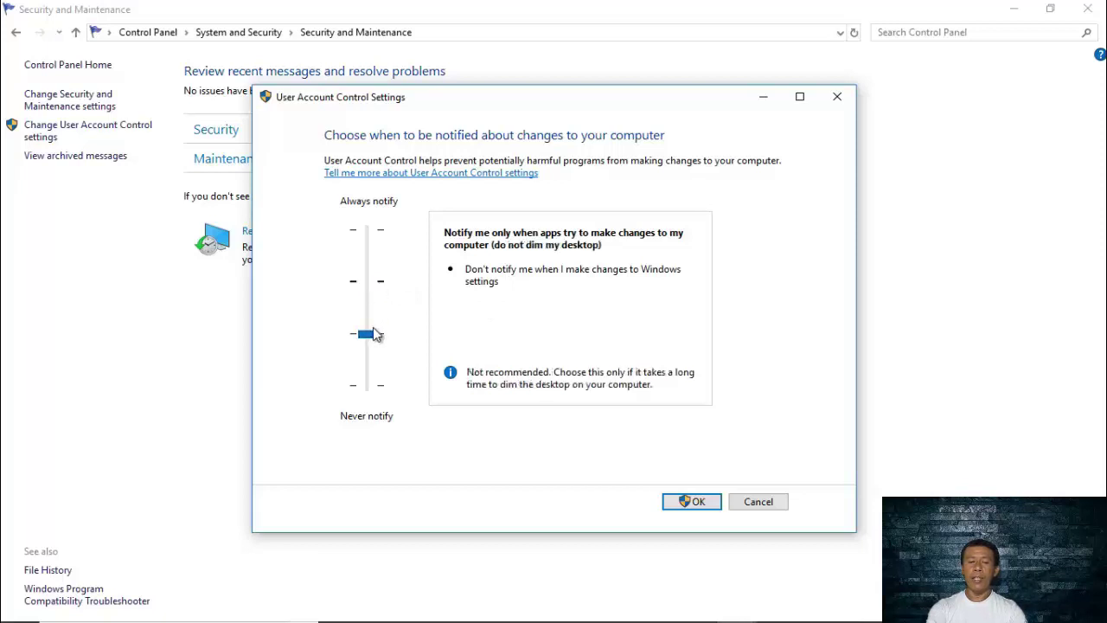
pyautogui.click(370, 336)
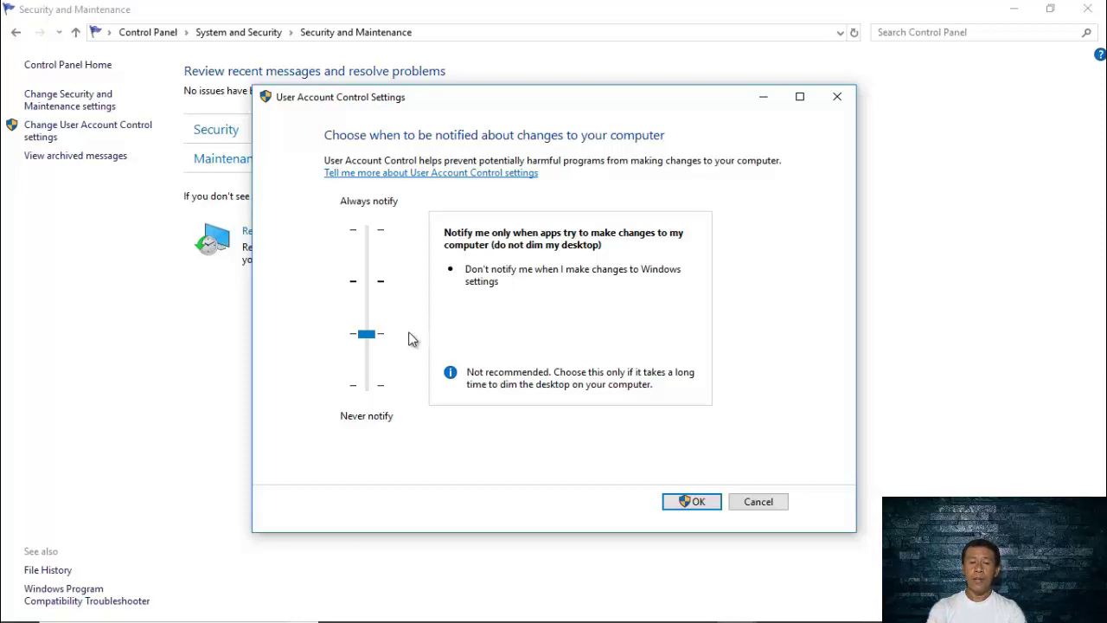
pyautogui.moveTo(378, 337); pyautogui.dragTo(374, 390)
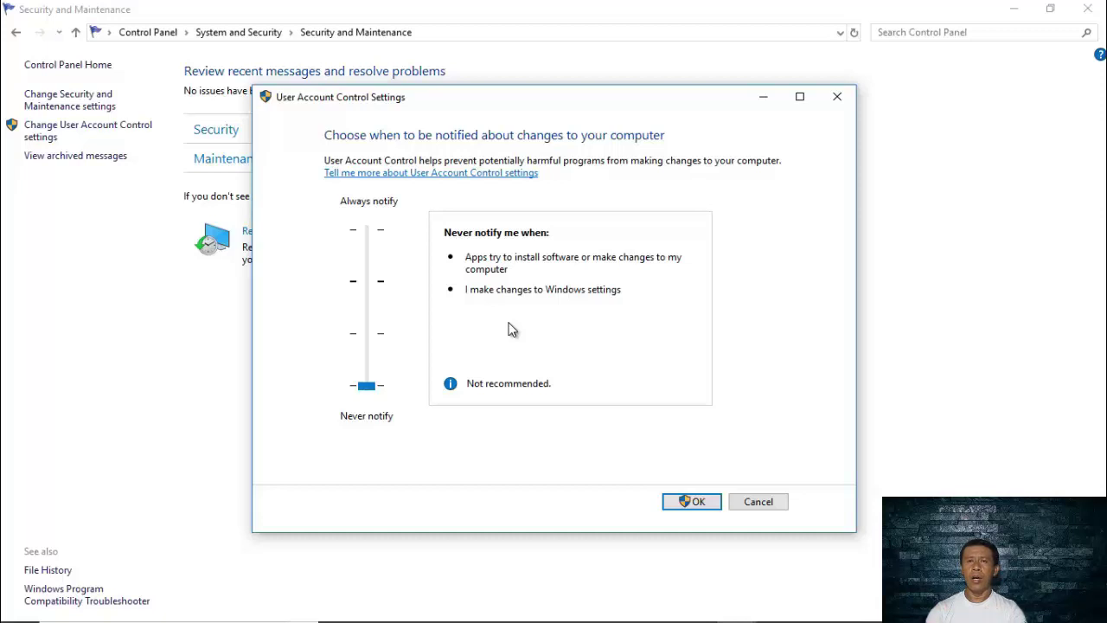
pyautogui.scroll(1, 369, 387)
pyautogui.click(369, 386)
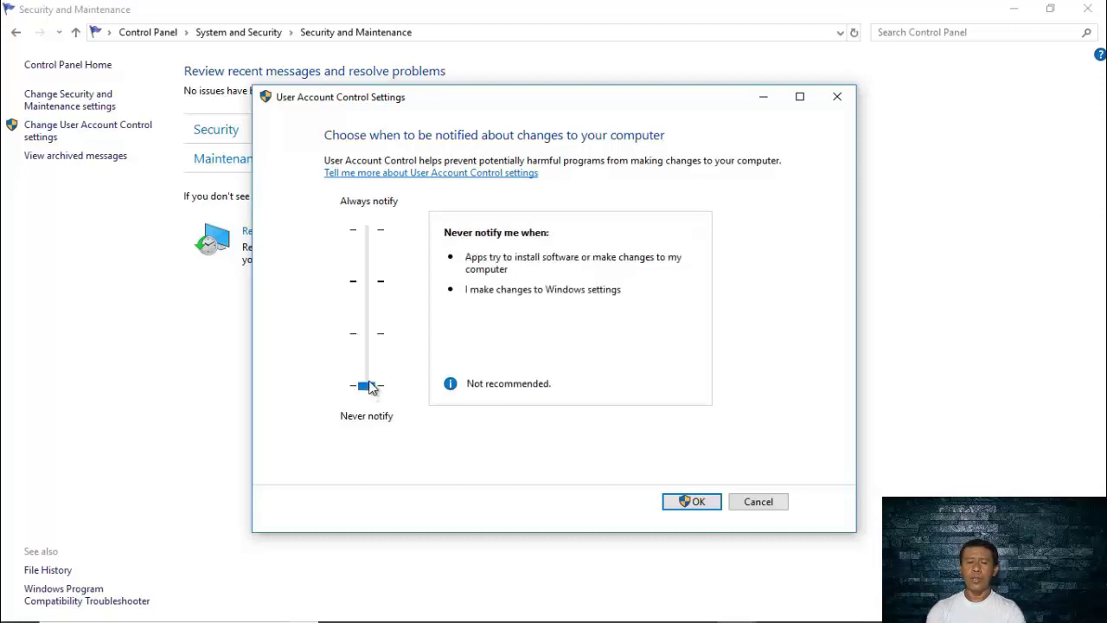
# Raise the notification level one level at a time from Never notify to Always notify
pyautogui.moveTo(369, 387); pyautogui.dragTo(375, 336)
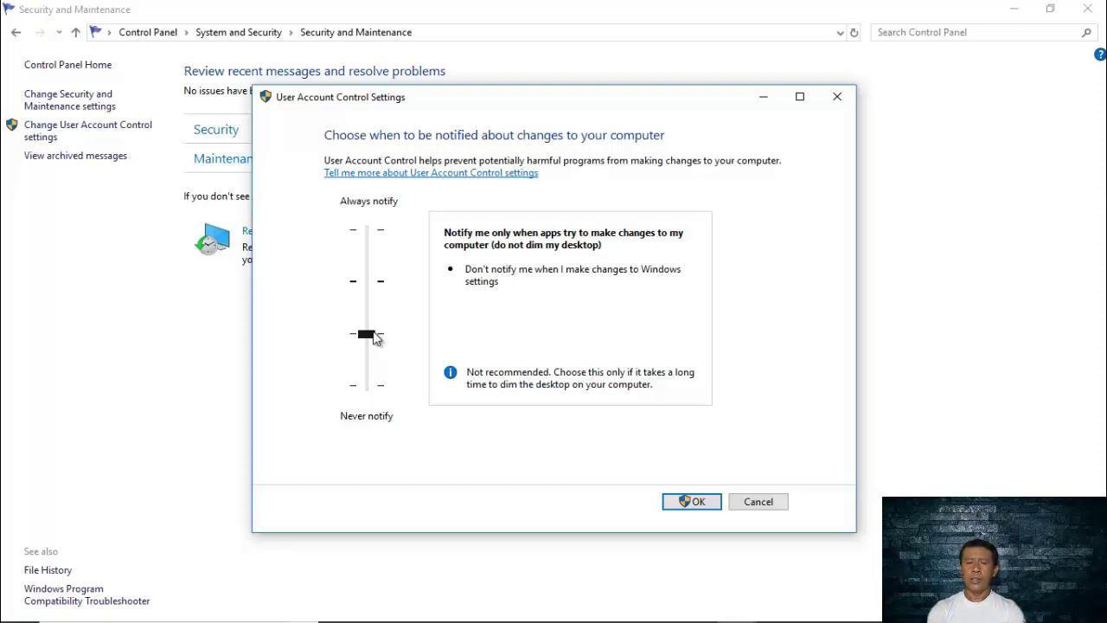
pyautogui.moveTo(374, 337); pyautogui.dragTo(377, 289)
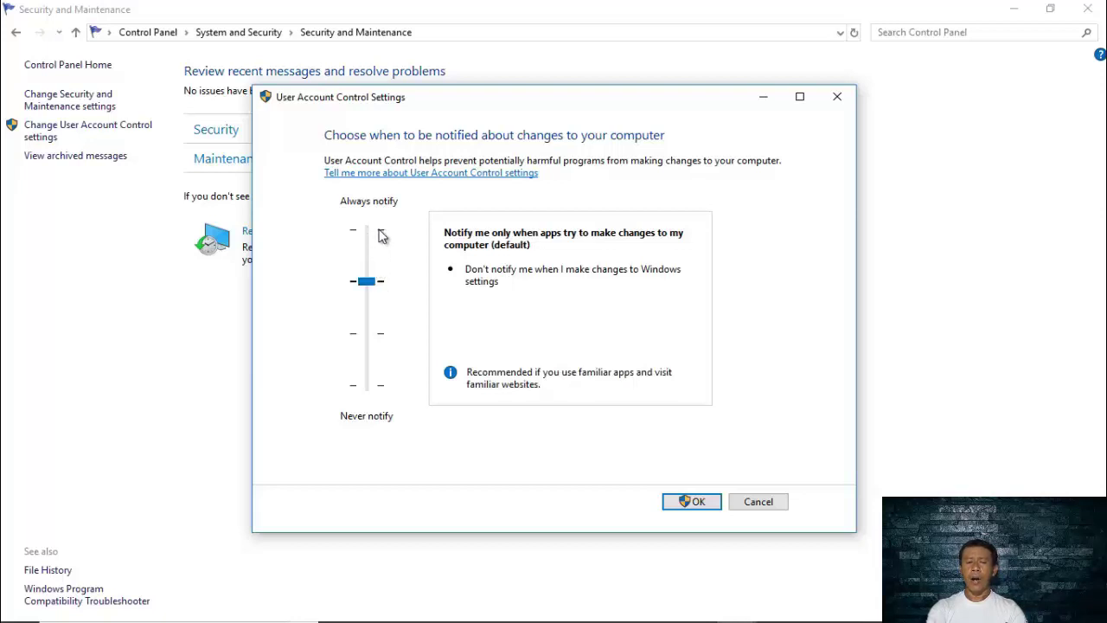
pyautogui.moveTo(366, 281); pyautogui.dragTo(367, 247)
pyautogui.click(367, 242)
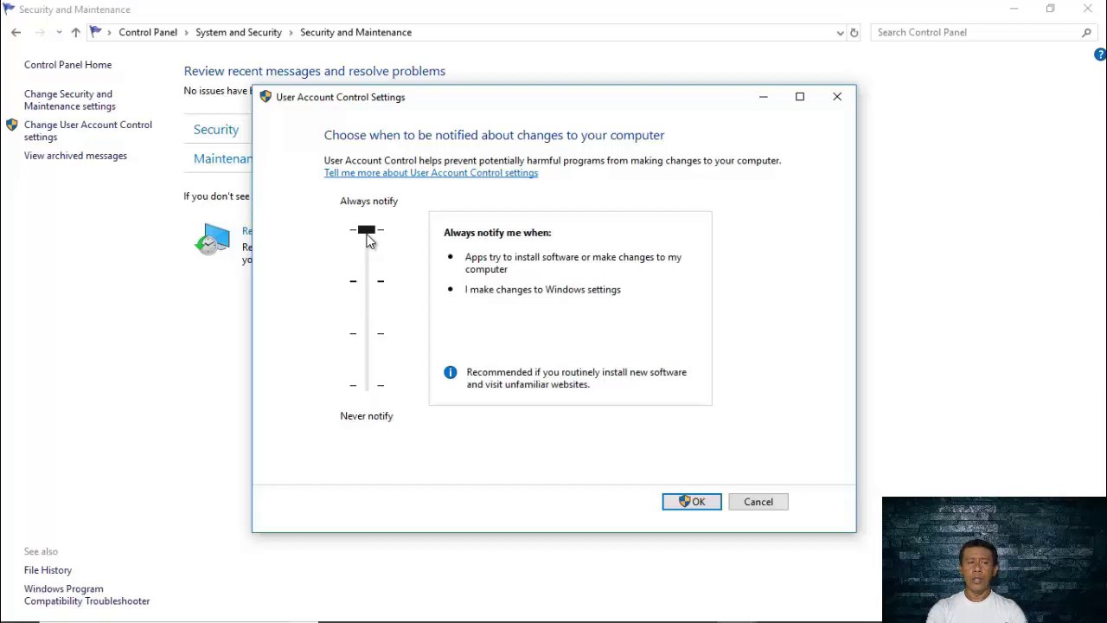
# Switch the notification level back and forth between the default level and Always notify, ending on Always notify
pyautogui.moveTo(369, 236); pyautogui.dragTo(373, 266)
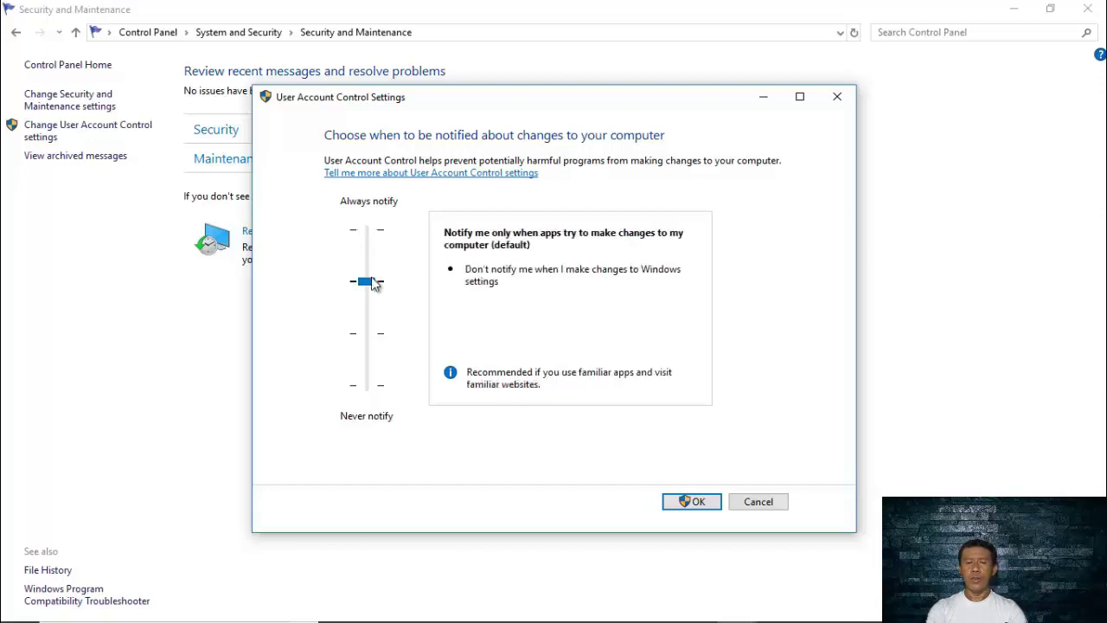
pyautogui.click(367, 262)
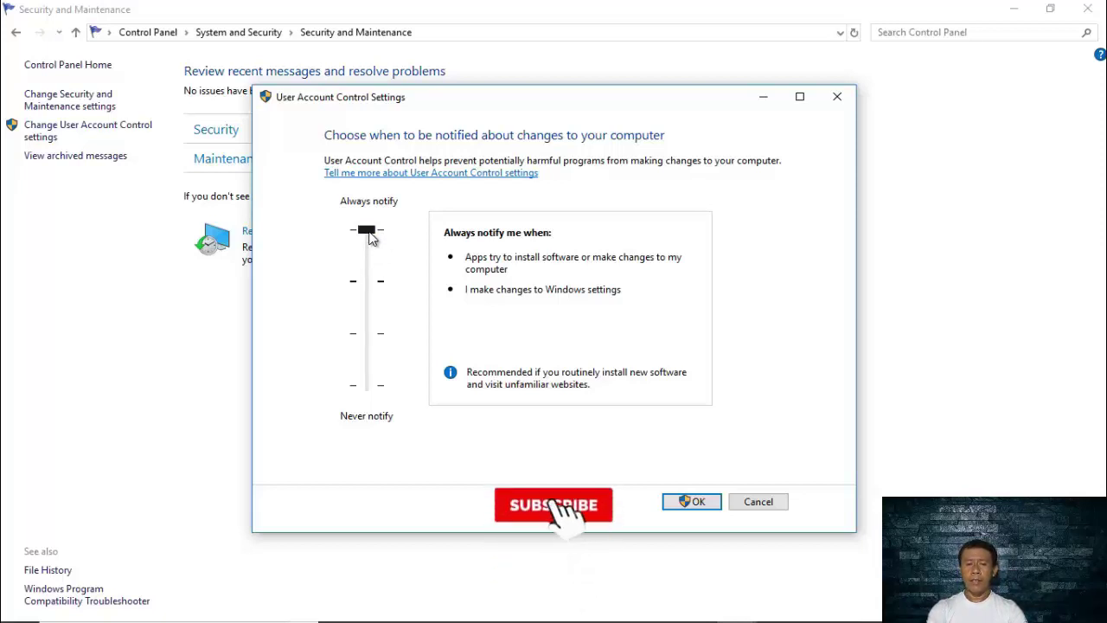
pyautogui.moveTo(368, 232); pyautogui.dragTo(367, 278)
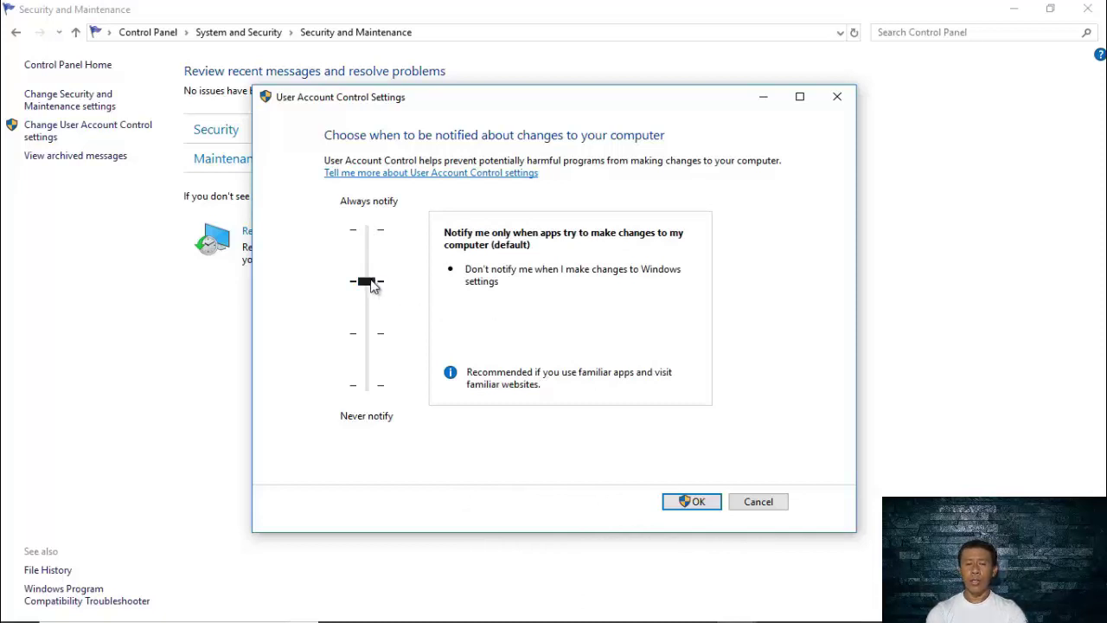
pyautogui.moveTo(371, 283); pyautogui.dragTo(375, 239)
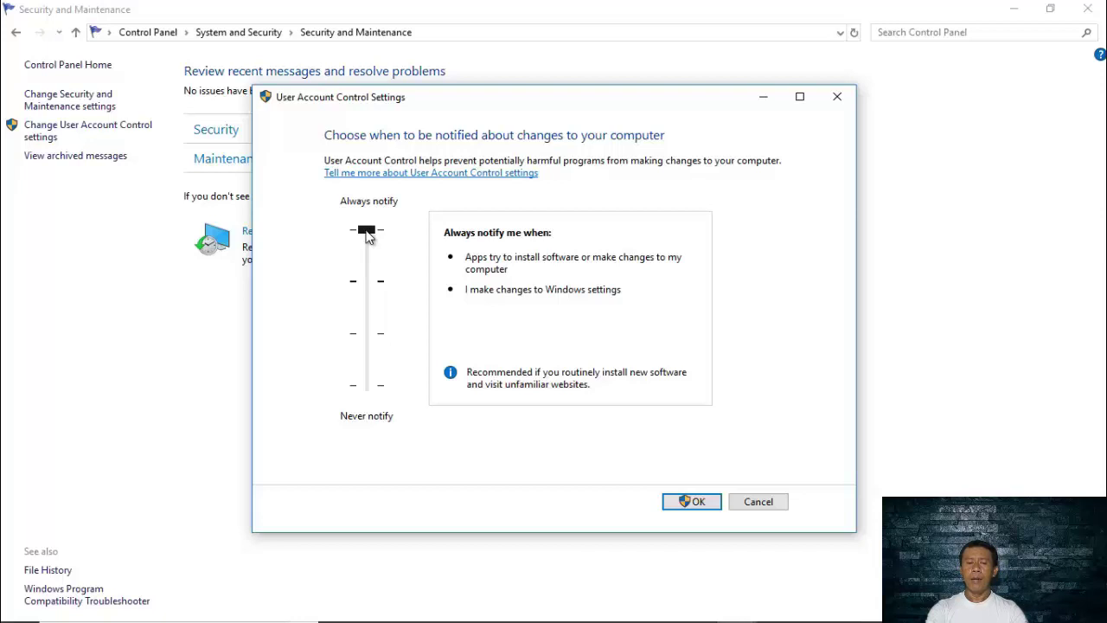
pyautogui.moveTo(367, 239)
pyautogui.mouseDown()
pyautogui.moveTo(370, 271)
pyautogui.moveTo(370, 227)
pyautogui.moveTo(373, 235)
pyautogui.mouseUp()
pyautogui.moveTo(371, 233); pyautogui.dragTo(373, 278)
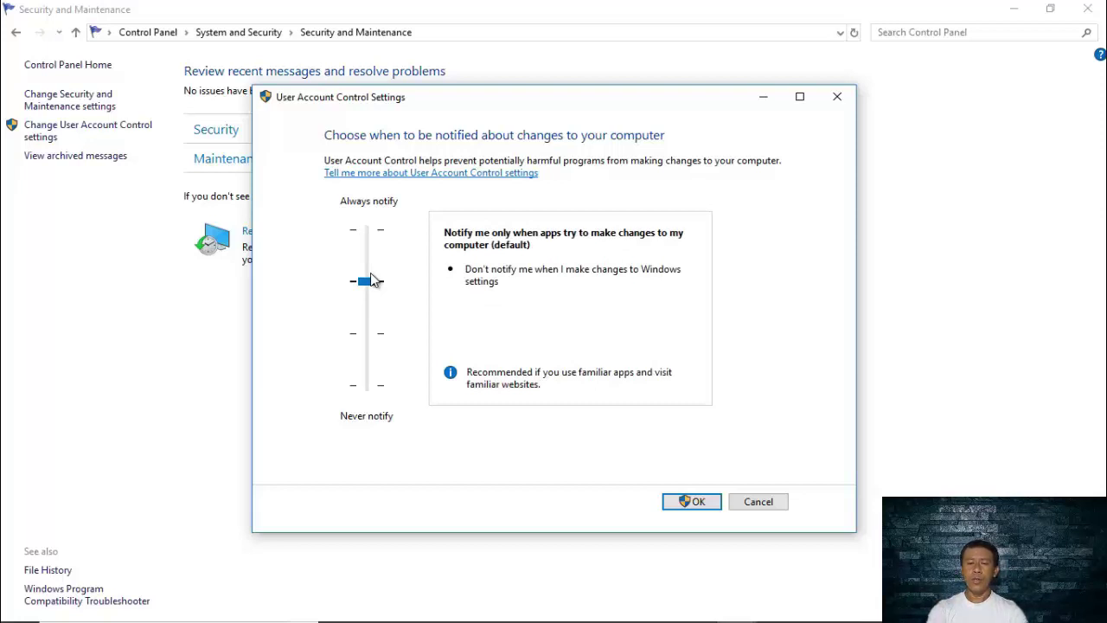
pyautogui.moveTo(371, 281); pyautogui.dragTo(370, 287)
pyautogui.moveTo(370, 287); pyautogui.dragTo(367, 247)
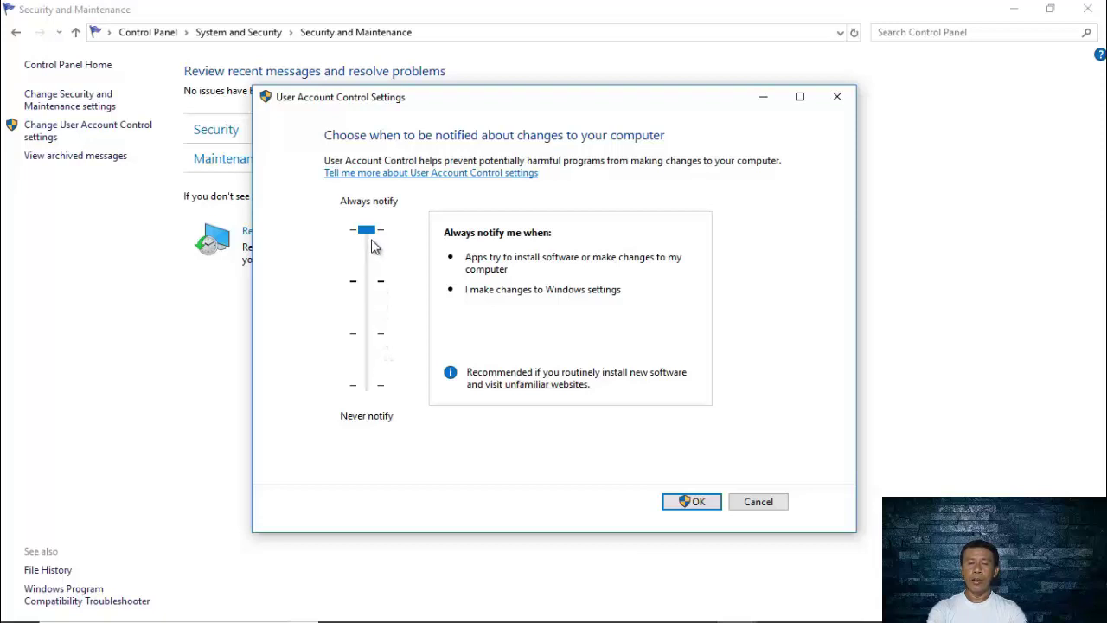
# Lower the notification level to Never notify, and raise it through the default level back to Always notify
pyautogui.moveTo(369, 235); pyautogui.dragTo(371, 387)
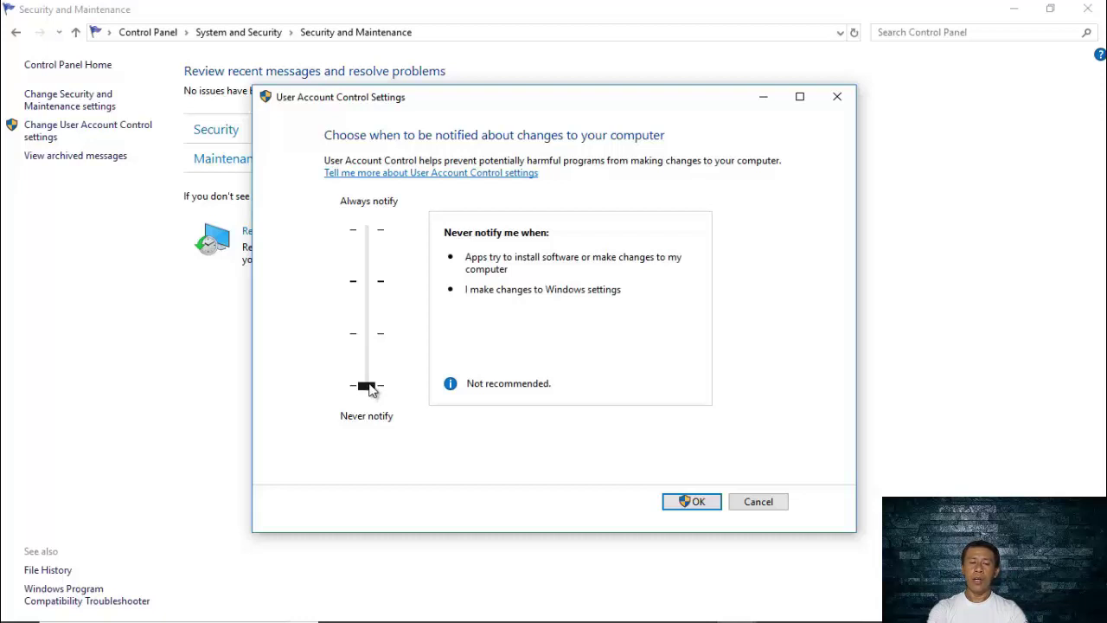
pyautogui.moveTo(370, 387); pyautogui.dragTo(367, 293)
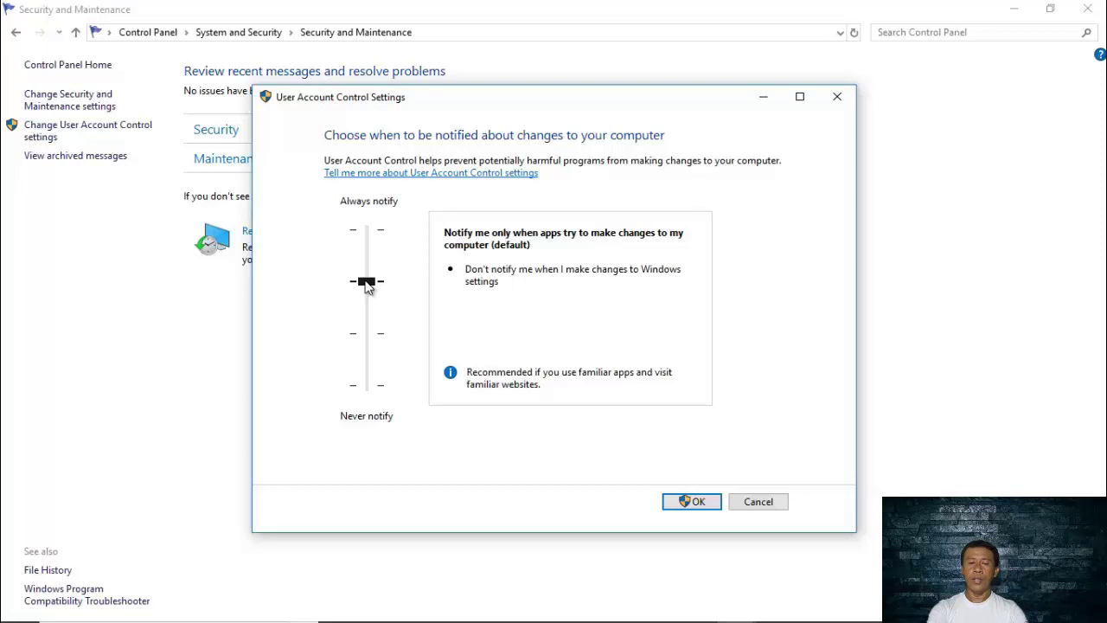
pyautogui.moveTo(368, 288); pyautogui.dragTo(365, 225)
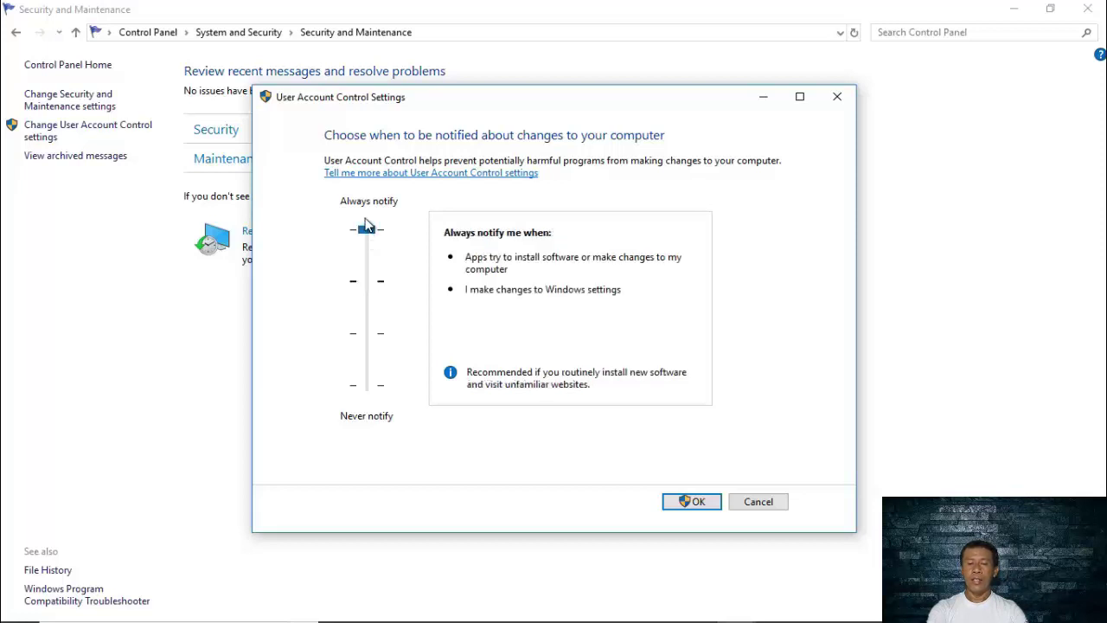